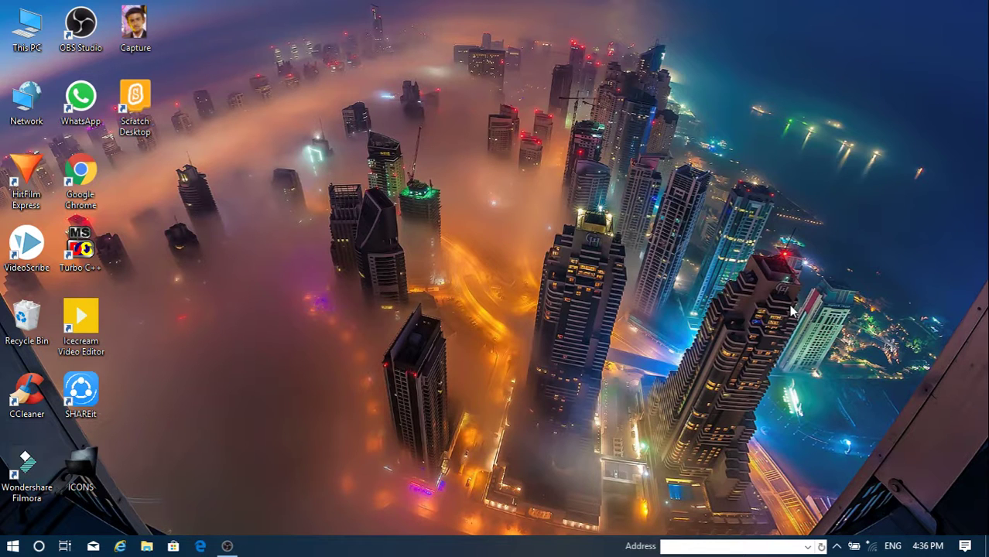
pyautogui.rightClick(522, 344)
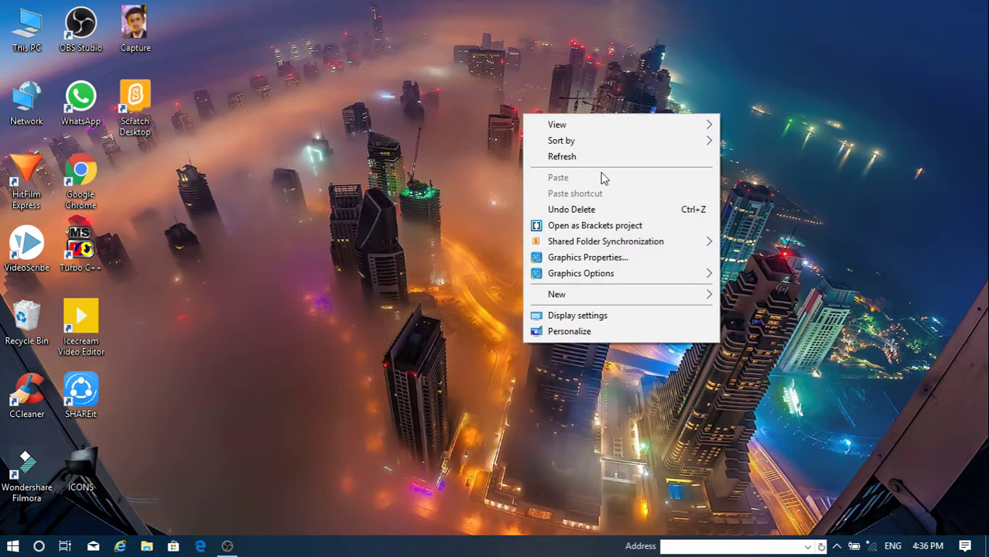
pyautogui.click(563, 156)
pyautogui.rightClick(562, 167)
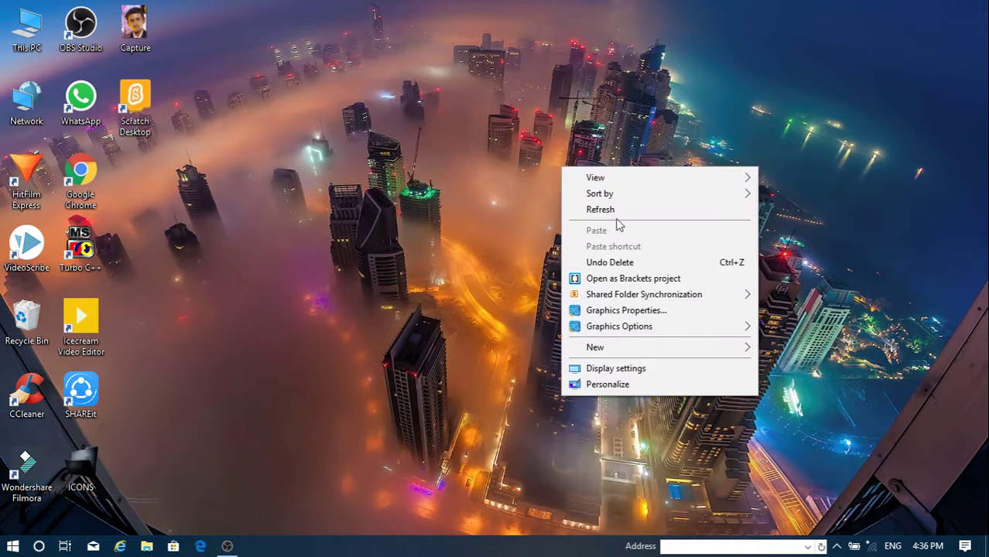
pyautogui.click(617, 213)
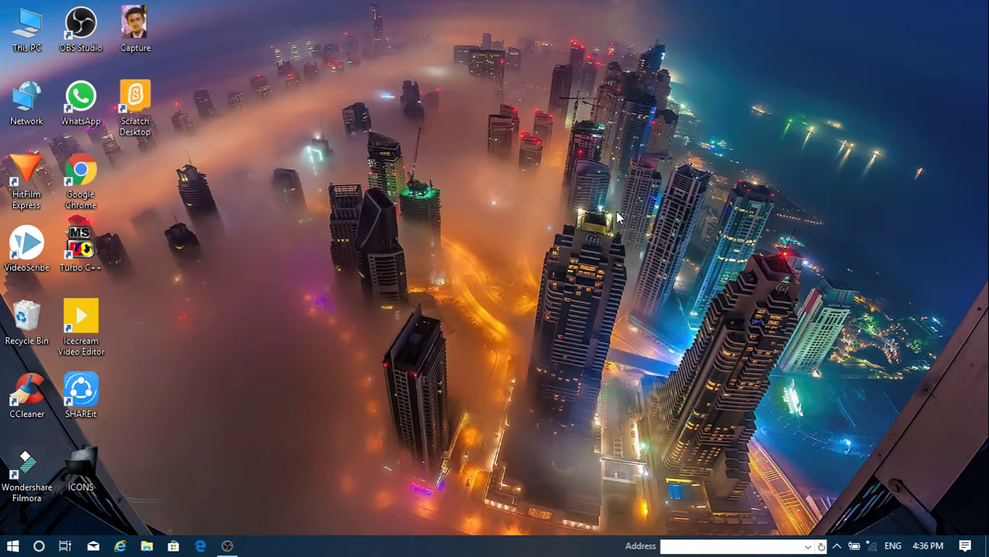
pyautogui.rightClick(580, 127)
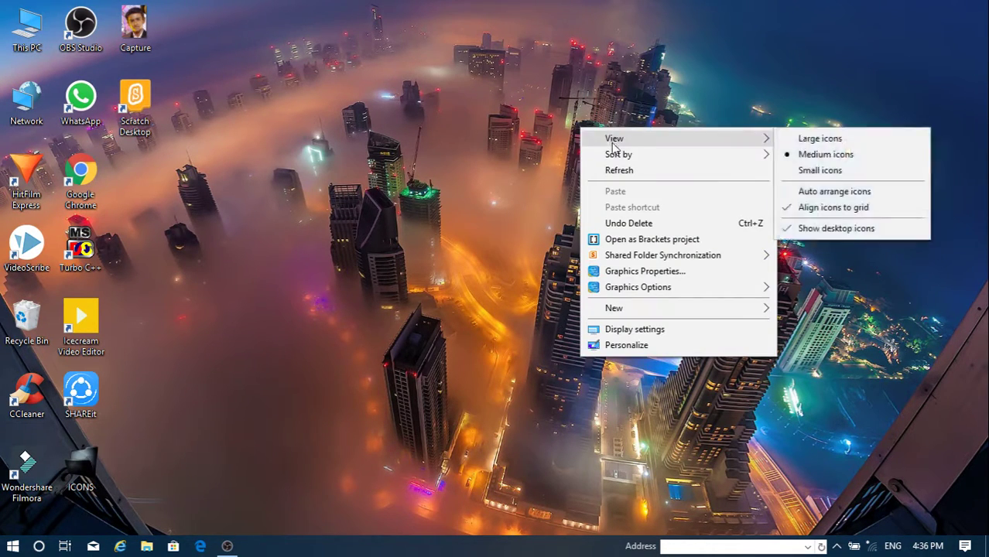
pyautogui.click(619, 171)
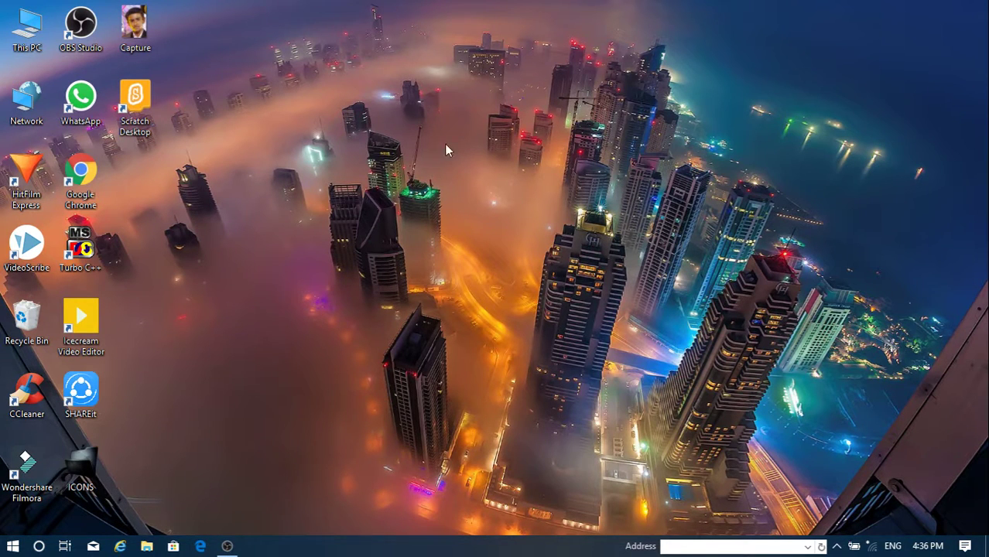
# View the general properties of the OBS Studio desktop shortcut and close them without changes.
pyautogui.rightClick(93, 42)
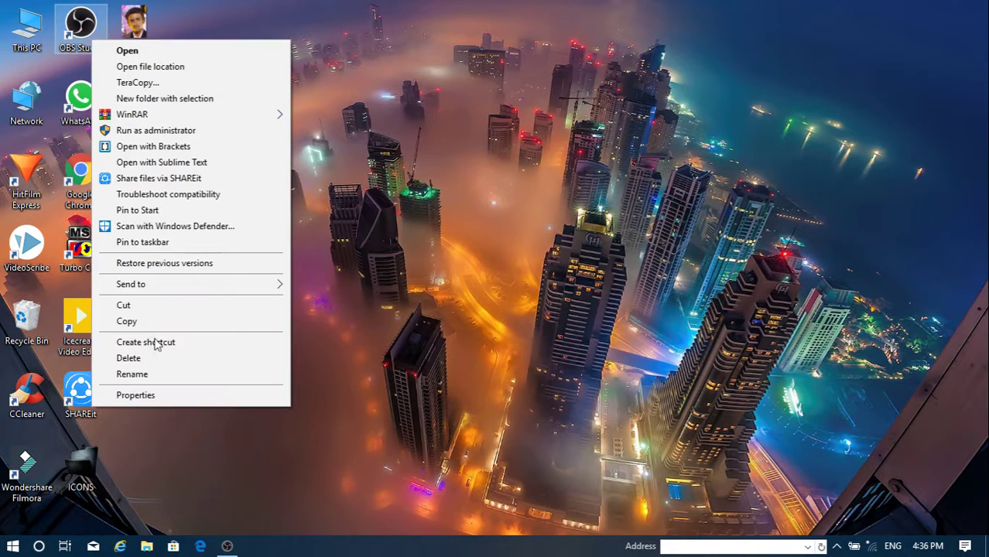
pyautogui.click(144, 397)
pyautogui.click(162, 76)
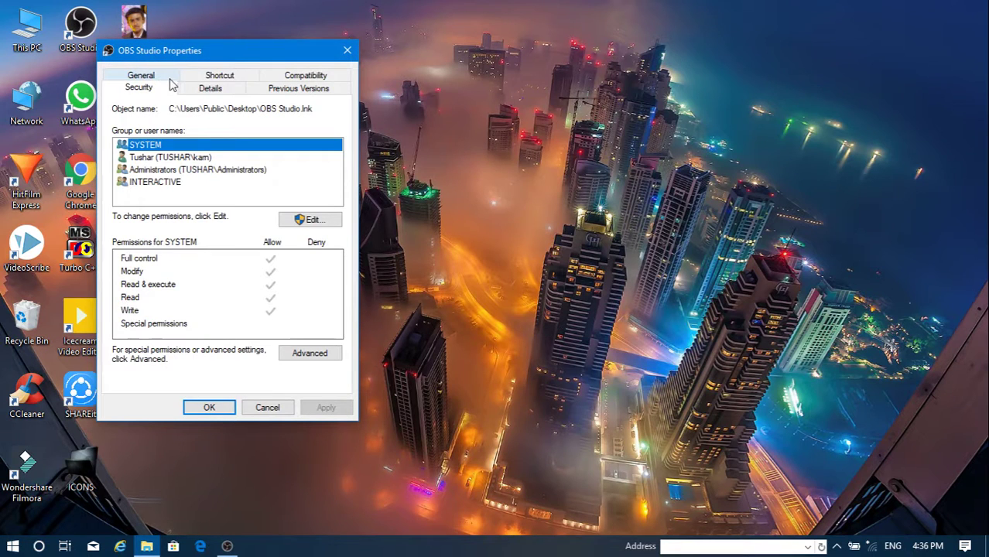
pyautogui.click(142, 75)
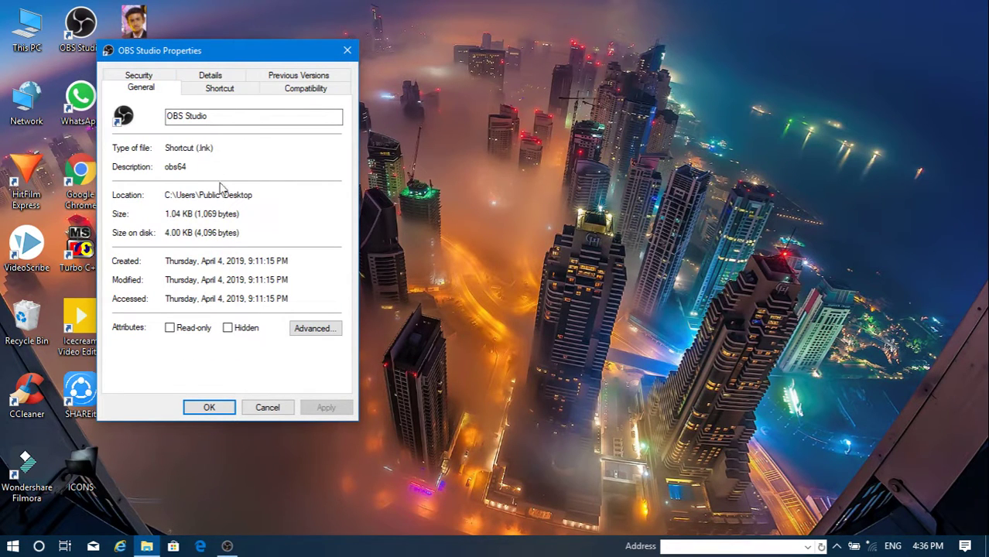
pyautogui.click(345, 52)
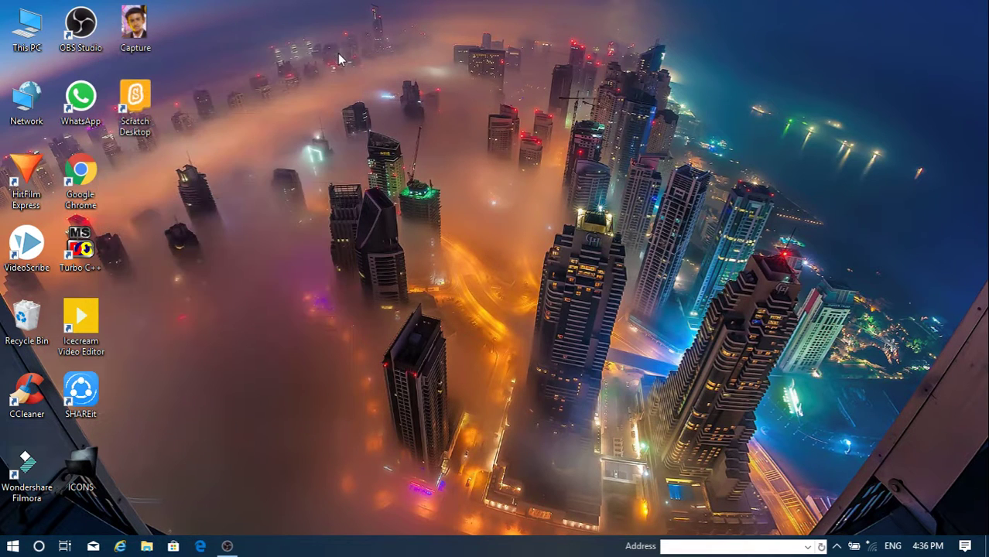
# View the contents of the ICONS desktop folder, close it and return the desktop to its original arrangement.
pyautogui.rightClick(342, 101)
pyautogui.click(377, 140)
pyautogui.moveTo(80, 468); pyautogui.dragTo(354, 255)
pyautogui.doubleClick(352, 246)
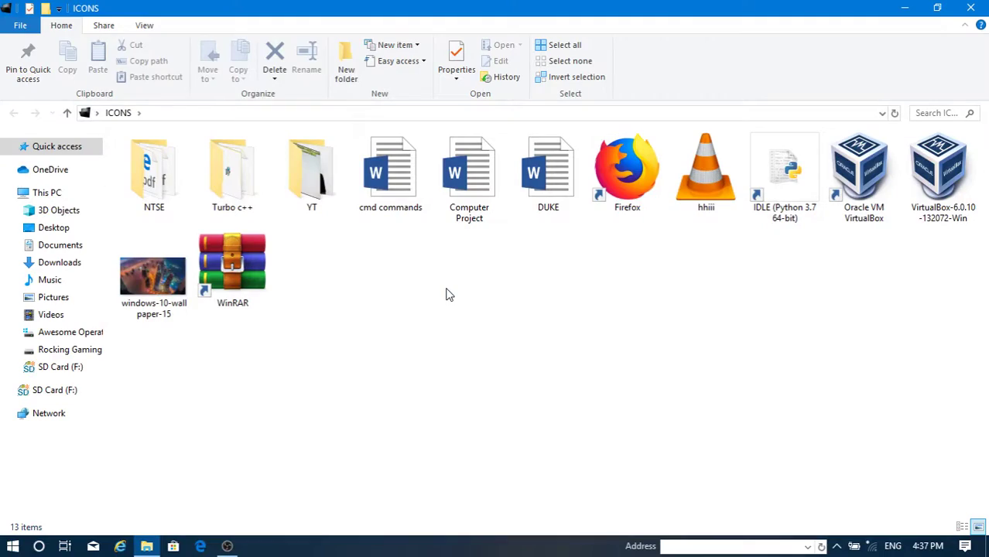
pyautogui.click(233, 174)
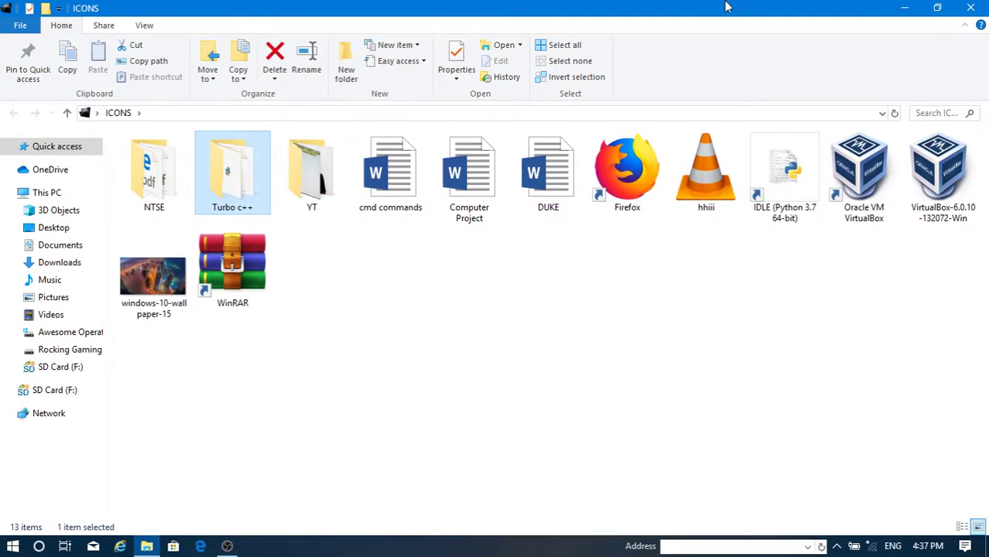
pyautogui.click(970, 8)
pyautogui.moveTo(364, 244); pyautogui.dragTo(91, 488)
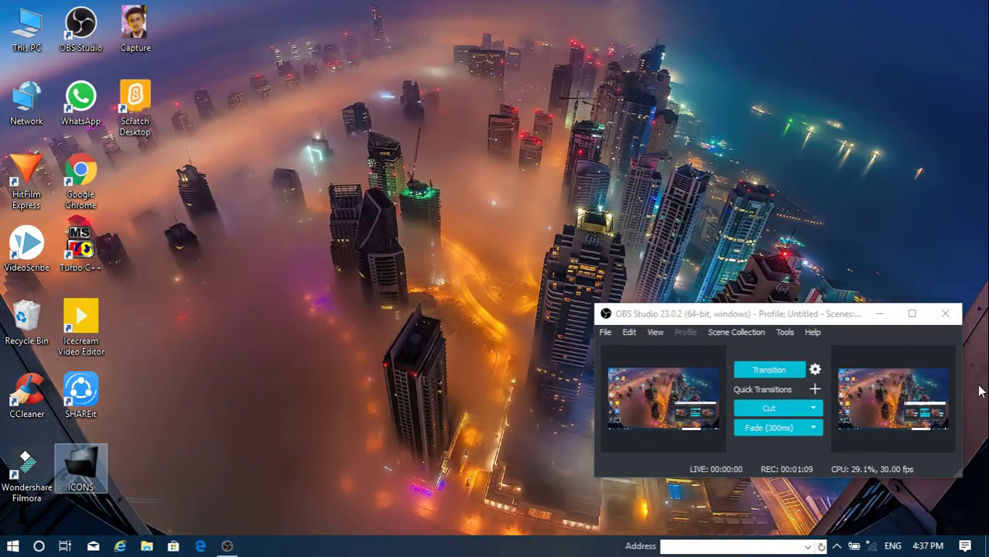
pyautogui.click(880, 314)
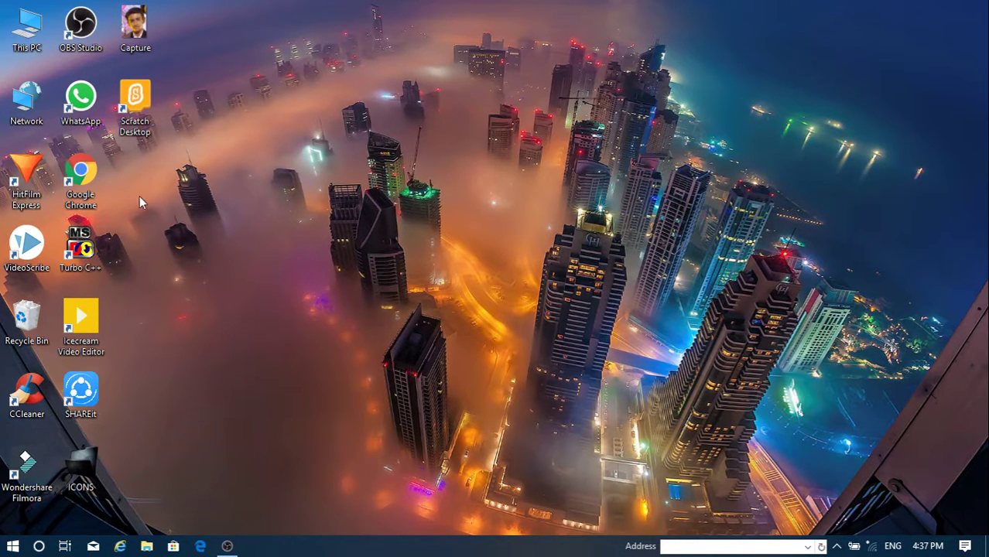
# Move the Google Chrome shortcut to an empty area of the desktop and open its properties.
pyautogui.moveTo(101, 174); pyautogui.dragTo(645, 246)
pyautogui.click(674, 401)
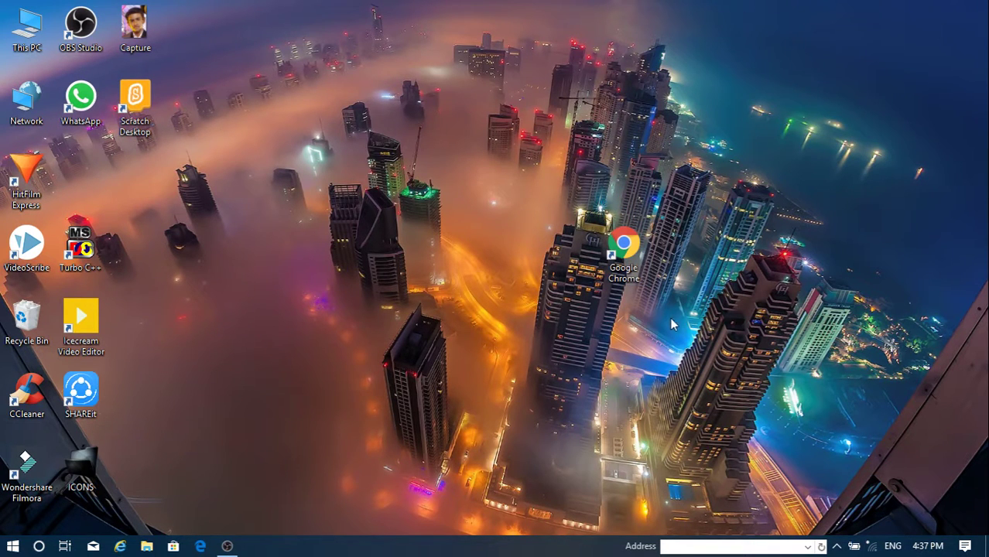
pyautogui.rightClick(636, 267)
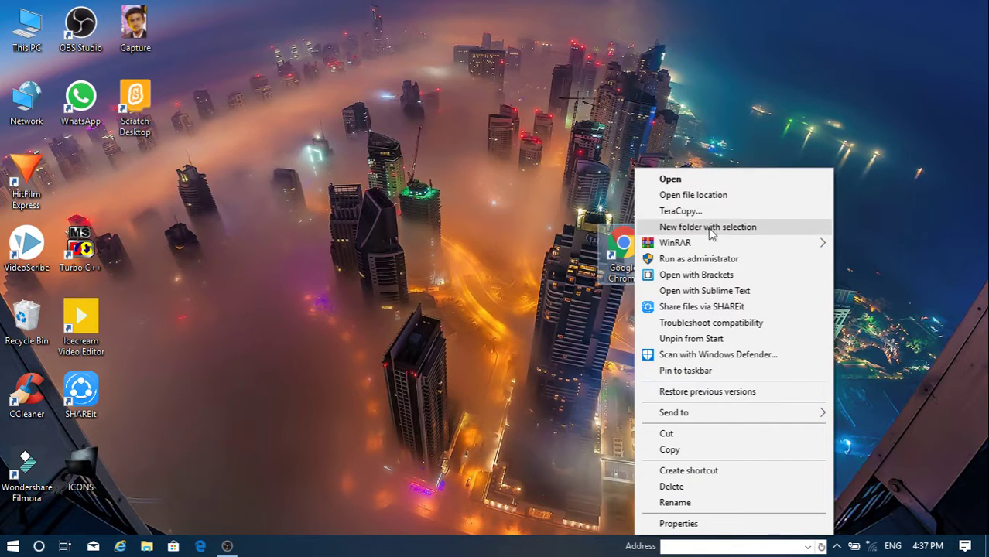
pyautogui.moveTo(725, 416)
pyautogui.click(736, 524)
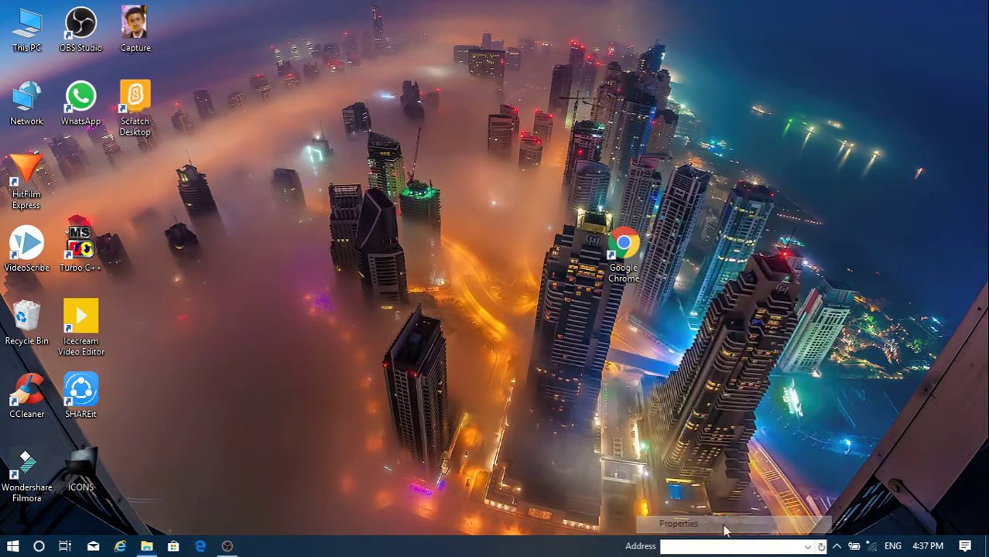
pyautogui.moveTo(765, 164); pyautogui.dragTo(783, 93)
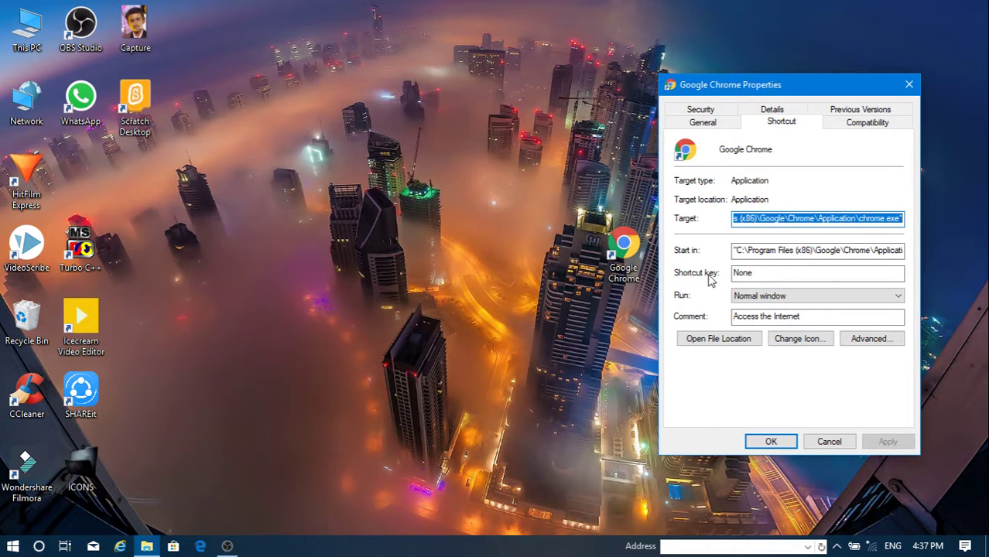
pyautogui.click(780, 276)
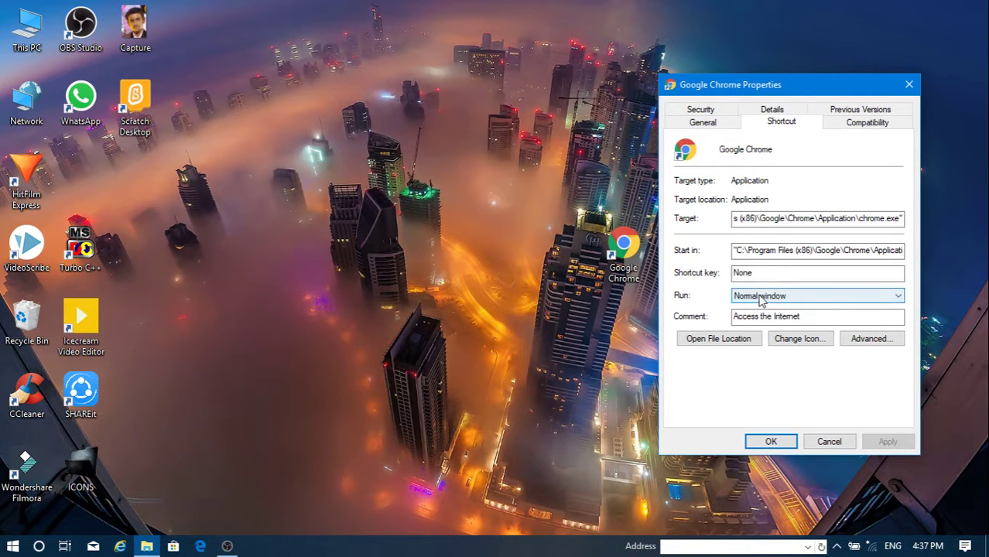
pyautogui.click(800, 295)
pyautogui.click(795, 302)
pyautogui.click(791, 279)
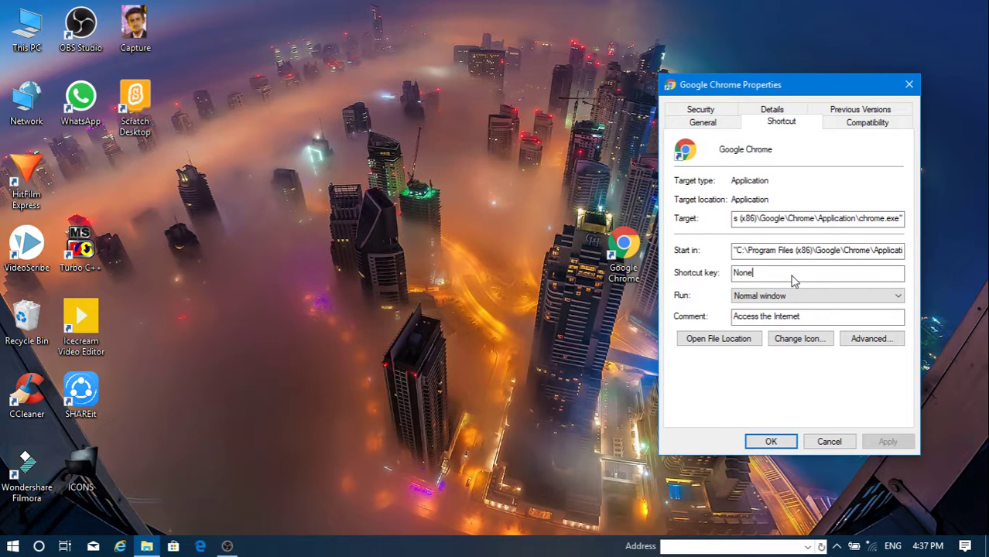
pyautogui.hotkey('ctrl', 'alt', 'Right')
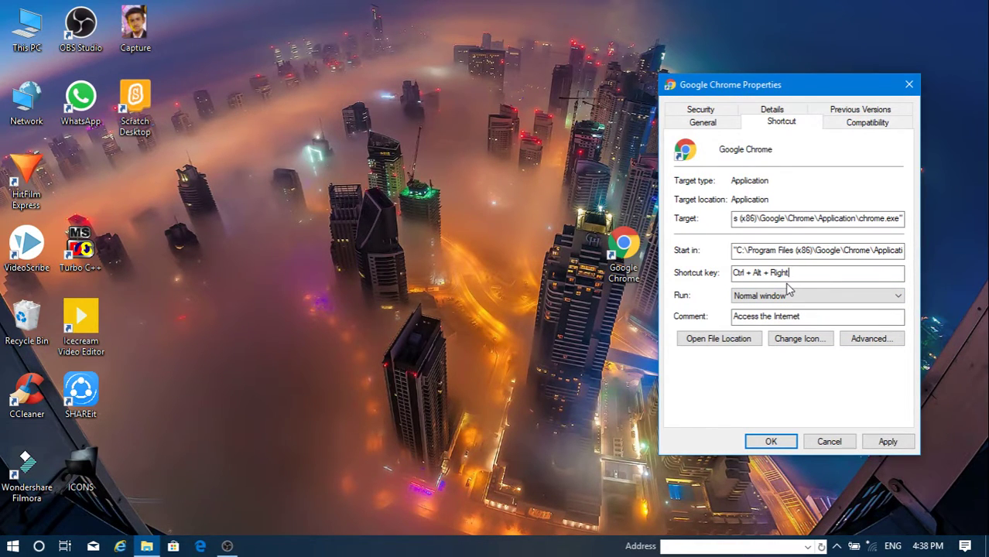
pyautogui.press('BackSpace')
# Assign Ctrl + Alt + C as the Google Chrome shortcut key and apply it with administrator permission.
pyautogui.hotkey('ctrl', 'alt')
pyautogui.hotkey('ctrl', 'alt', 'c')
pyautogui.press('BackSpace')
pyautogui.hotkey('ctrl', 'alt')
pyautogui.hotkey('ctrl', 'alt', 'c')
pyautogui.click(891, 442)
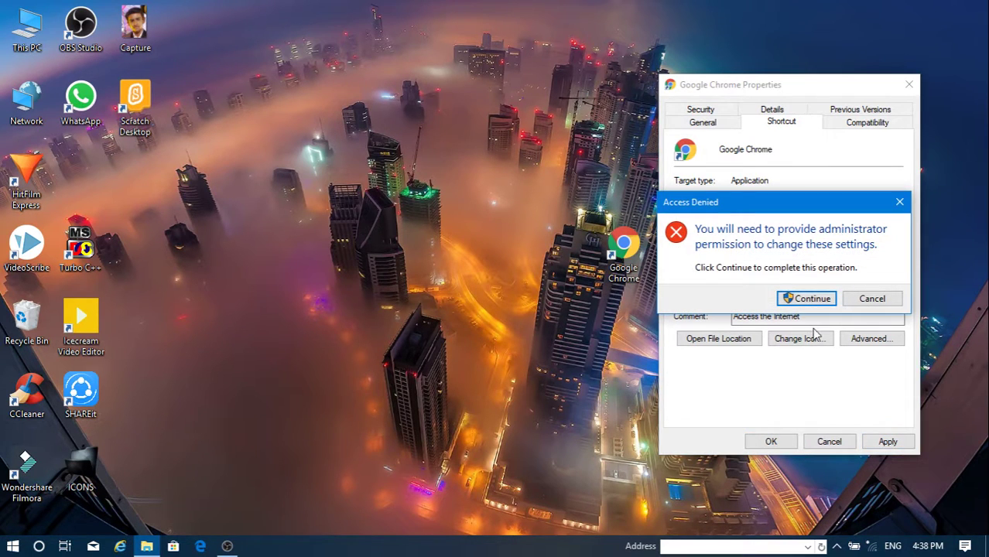
pyautogui.click(809, 299)
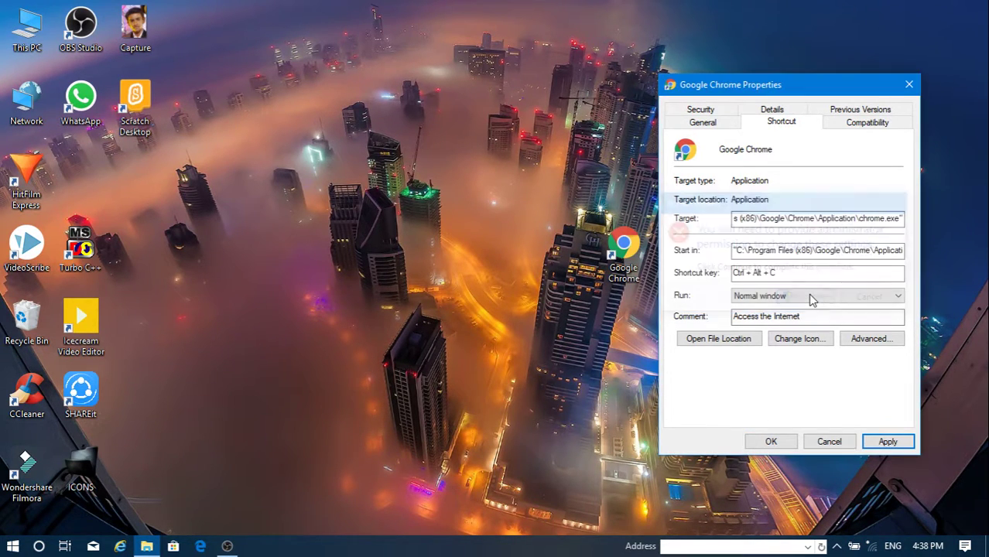
pyautogui.click(776, 440)
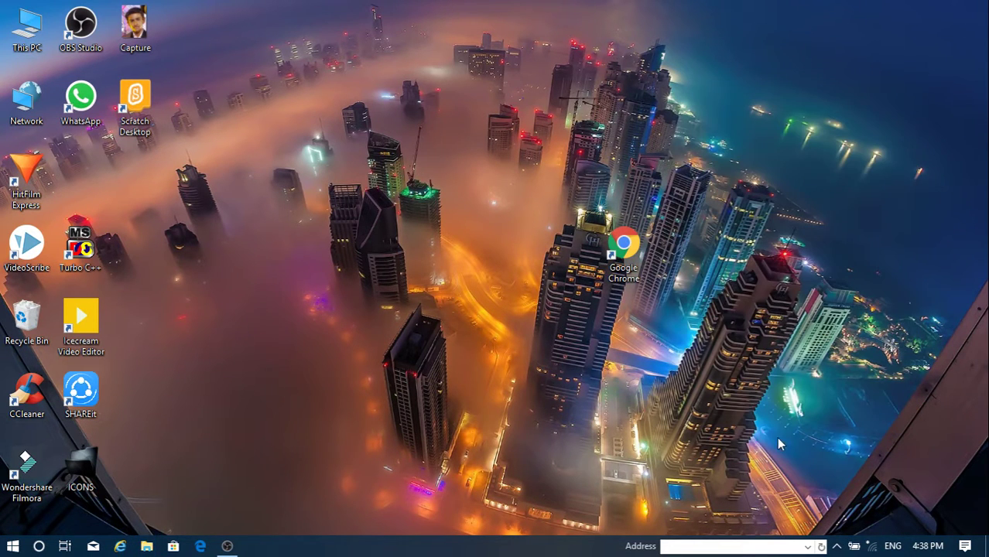
# Test the Ctrl + Alt + C shortcut by launching Google Chrome, and close its window.
pyautogui.rightClick(542, 293)
pyautogui.click(561, 336)
pyautogui.moveTo(307, 153); pyautogui.dragTo(454, 432)
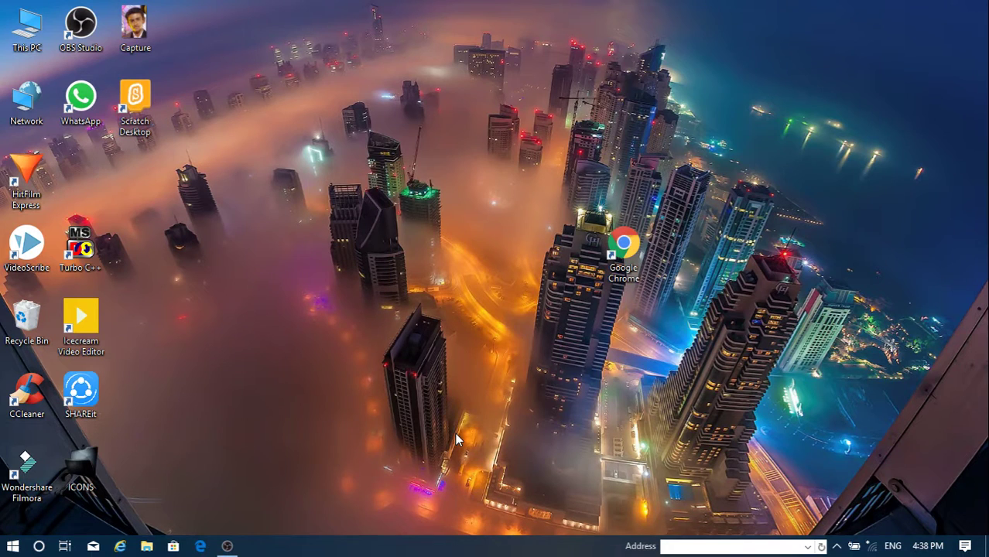
pyautogui.click(81, 247)
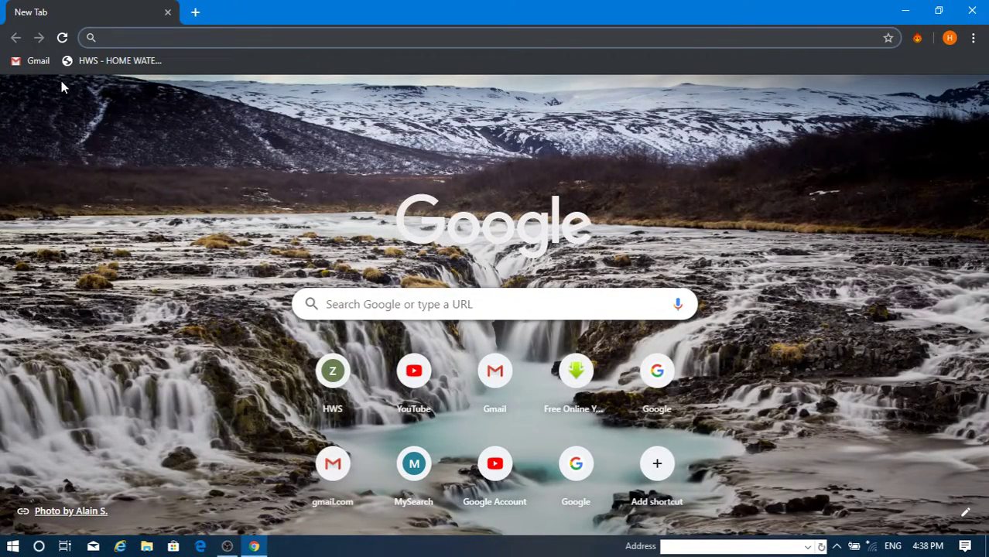
pyautogui.click(971, 11)
# Refresh the desktop and return the Google Chrome shortcut to its original place above Turbo C++.
pyautogui.rightClick(357, 102)
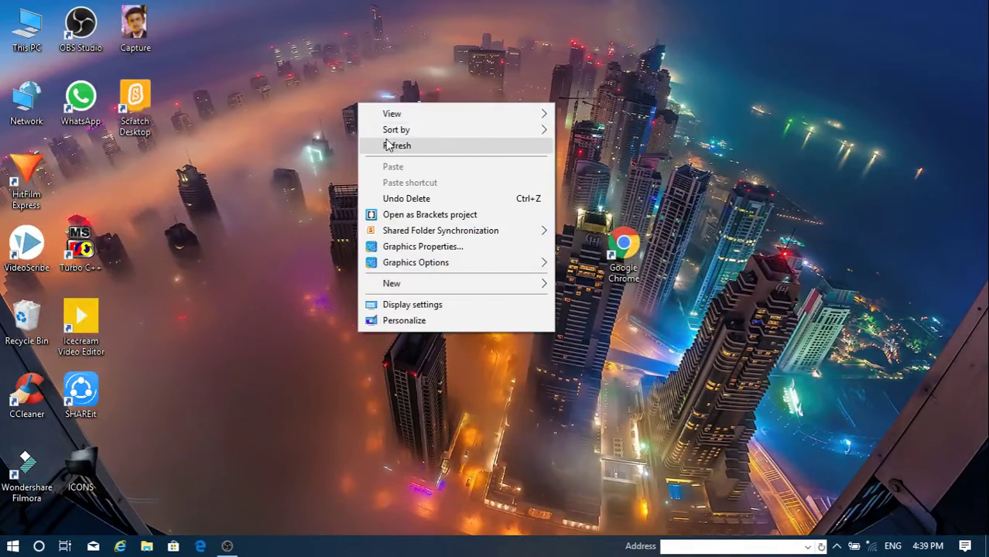
pyautogui.click(373, 147)
pyautogui.moveTo(595, 254); pyautogui.dragTo(417, 257)
pyautogui.moveTo(624, 248); pyautogui.dragTo(48, 181)
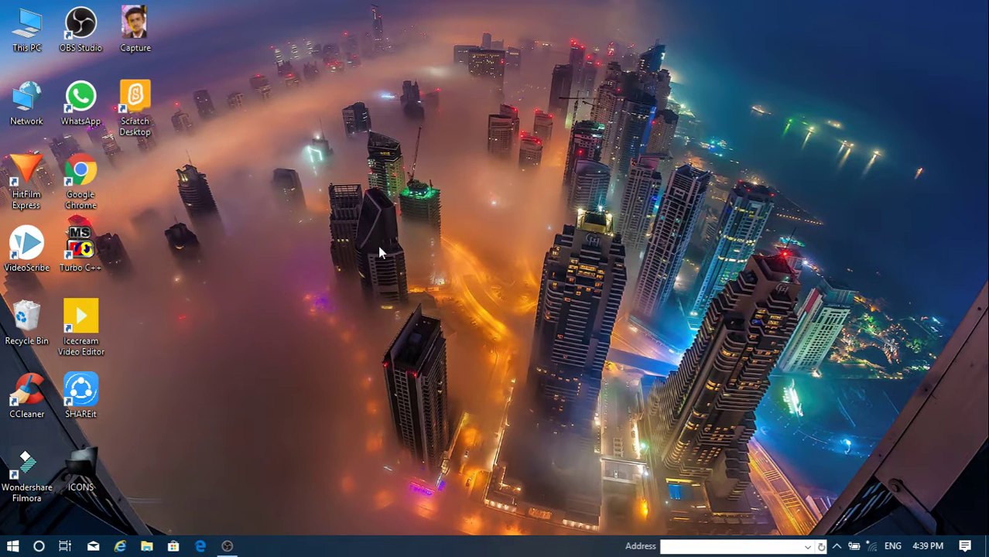
# Move the WhatsApp shortcut to an empty area of the desktop and open its properties.
pyautogui.moveTo(81, 97); pyautogui.dragTo(575, 257)
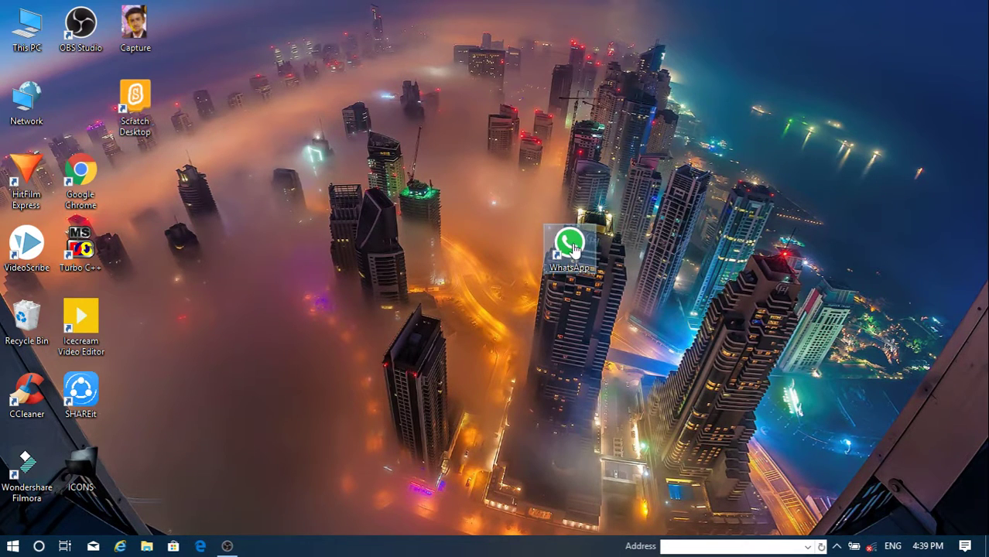
pyautogui.rightClick(574, 255)
pyautogui.click(639, 524)
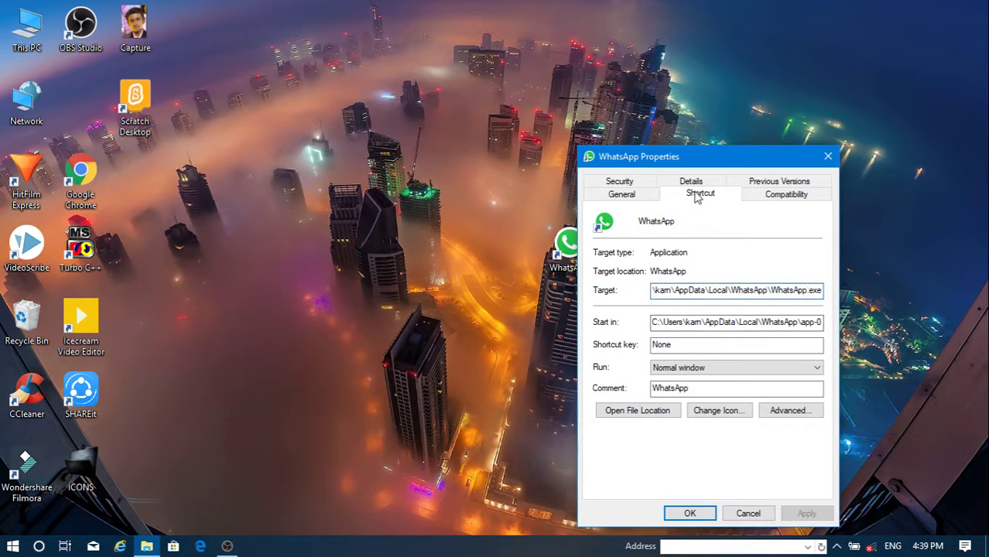
# Assign Ctrl + Alt + W as the WhatsApp shortcut key and save the properties.
pyautogui.click(699, 348)
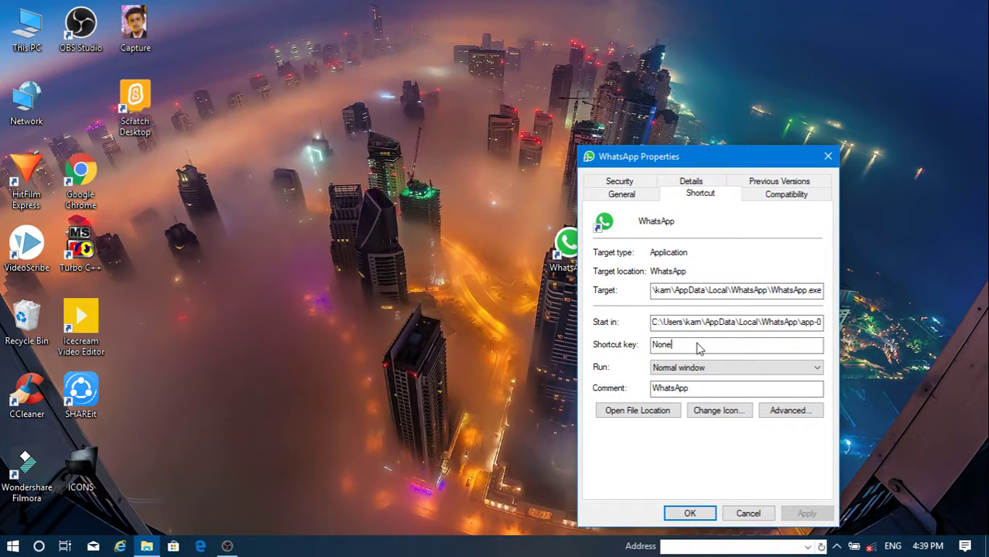
pyautogui.hotkey('ctrl', 'alt')
pyautogui.hotkey('ctrl', 'alt', 'w')
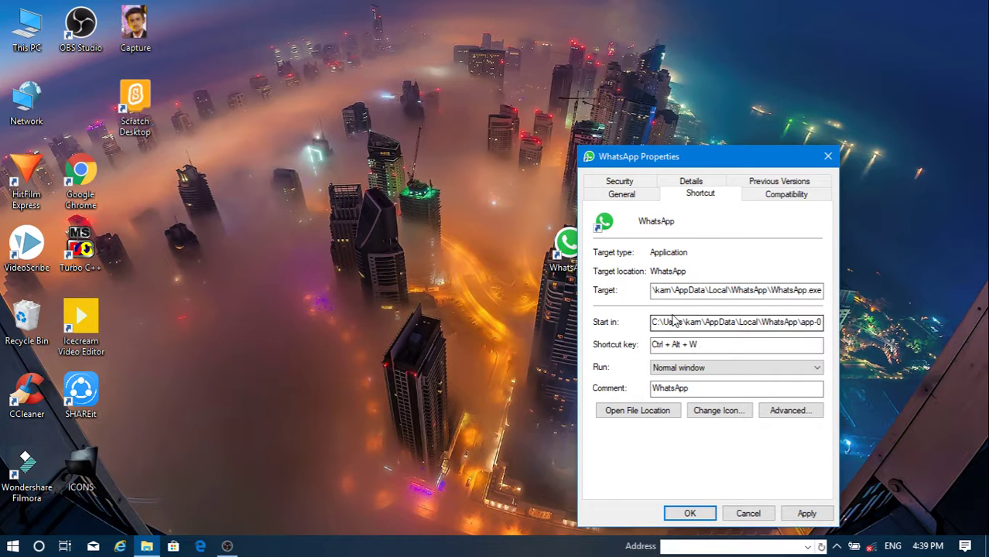
pyautogui.click(806, 514)
pyautogui.click(688, 514)
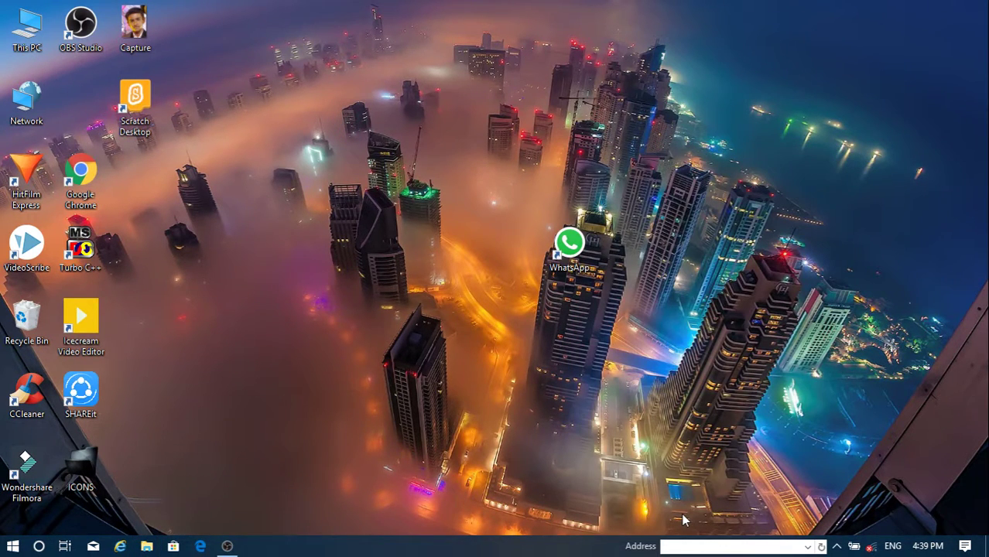
# Test the Ctrl + Alt + W shortcut by launching WhatsApp.
pyautogui.hotkey('ctrl', 'alt', 'w')
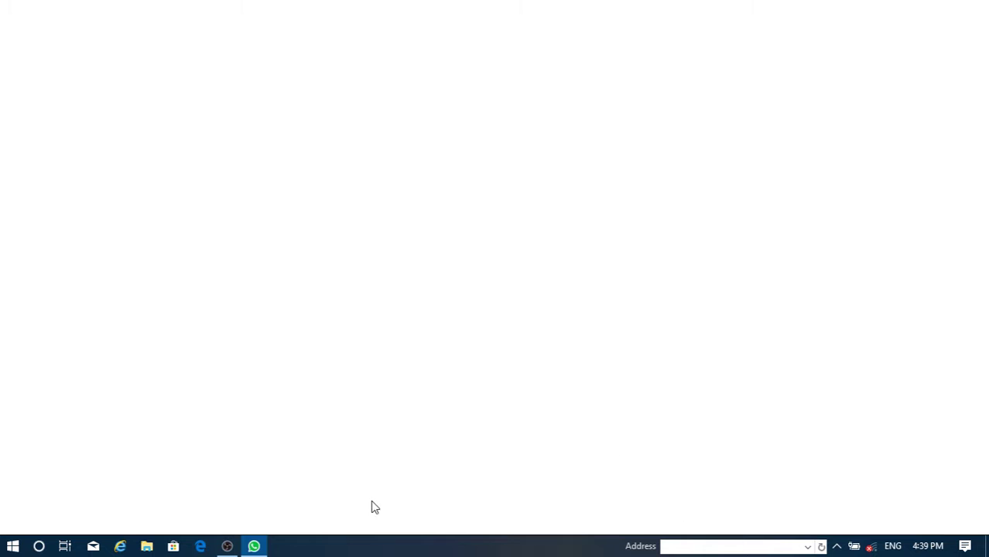
pyautogui.moveTo(270, 540)
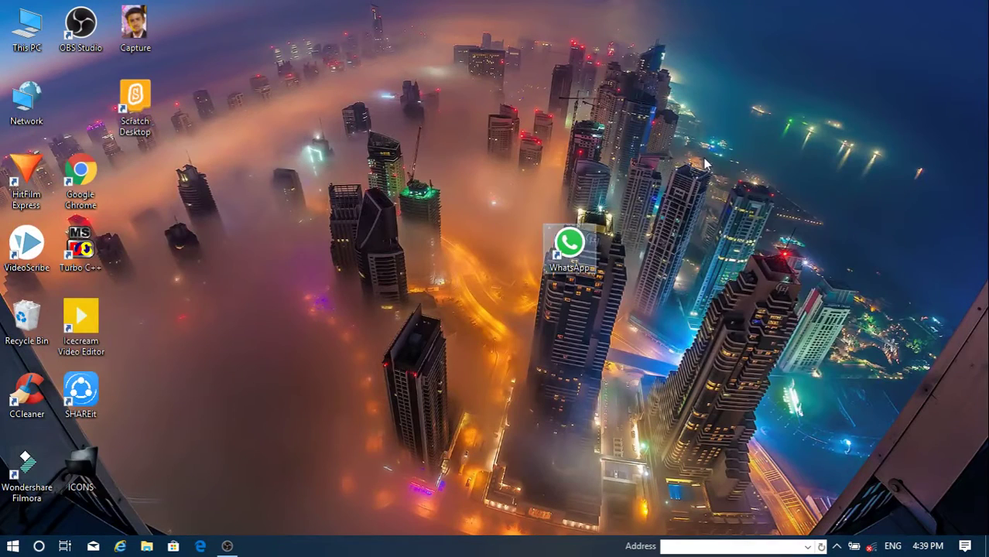
pyautogui.rightClick(705, 163)
pyautogui.click(761, 205)
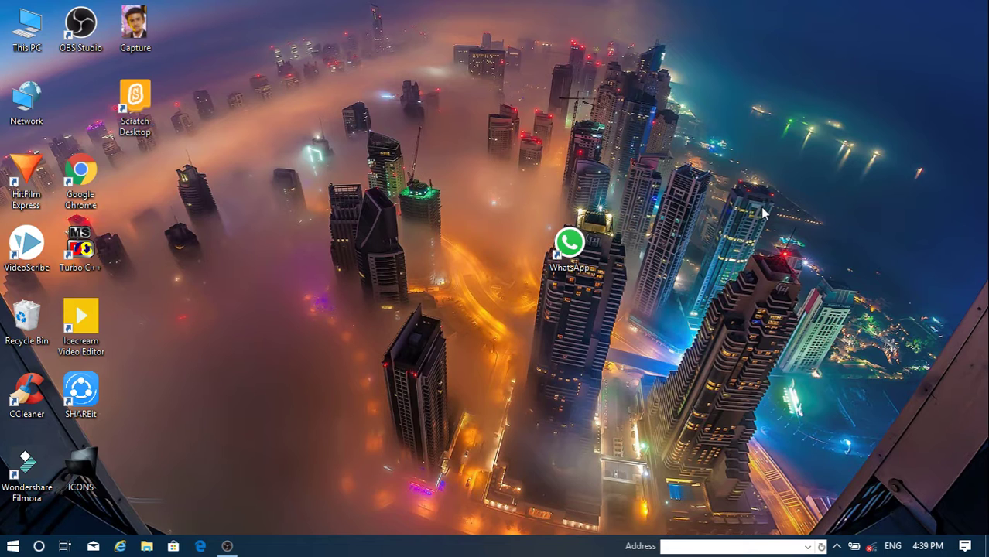
pyautogui.rightClick(777, 202)
pyautogui.click(797, 240)
pyautogui.rightClick(763, 206)
pyautogui.click(786, 248)
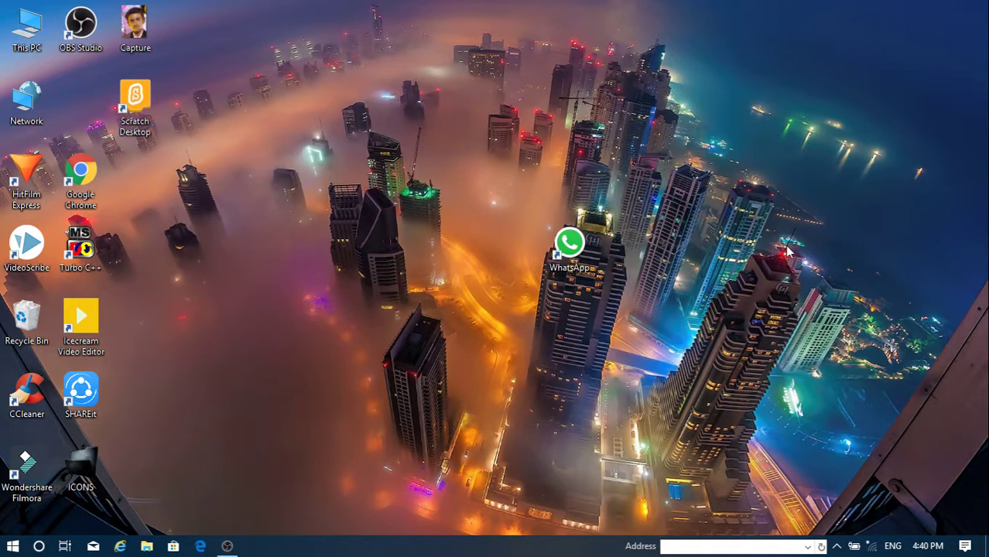